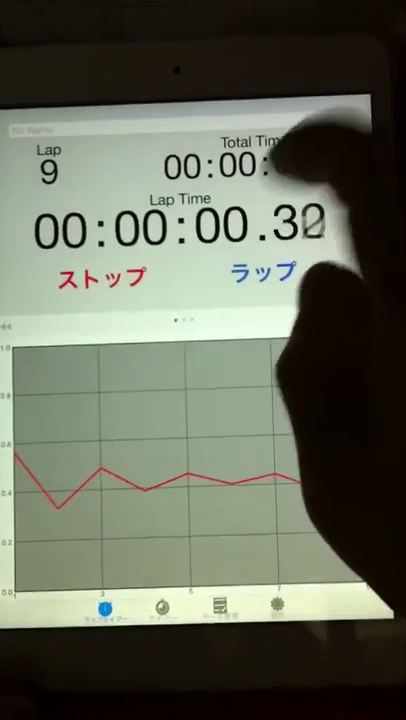
Record three more laps with ラップ, then clear all lap times with リセット
{"action": "left_click", "coordinate": [264, 270]}
{"action": "left_click", "coordinate": [264, 270]}
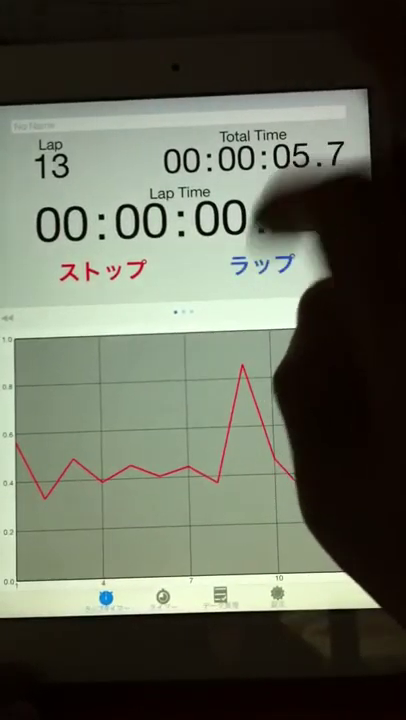
{"action": "left_click", "coordinate": [264, 268]}
{"action": "left_click", "coordinate": [264, 268]}
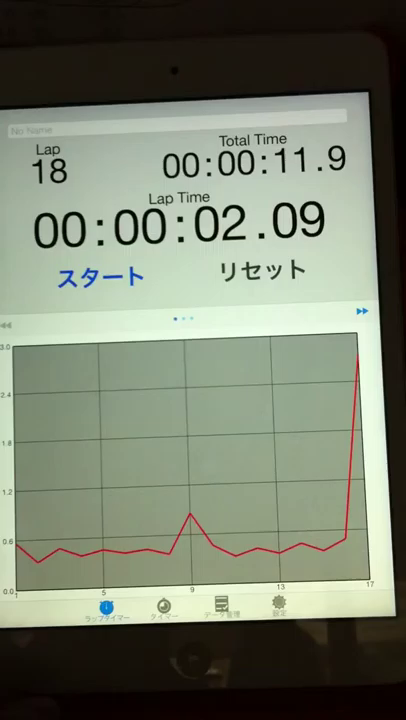
{"action": "left_click", "coordinate": [262, 270]}
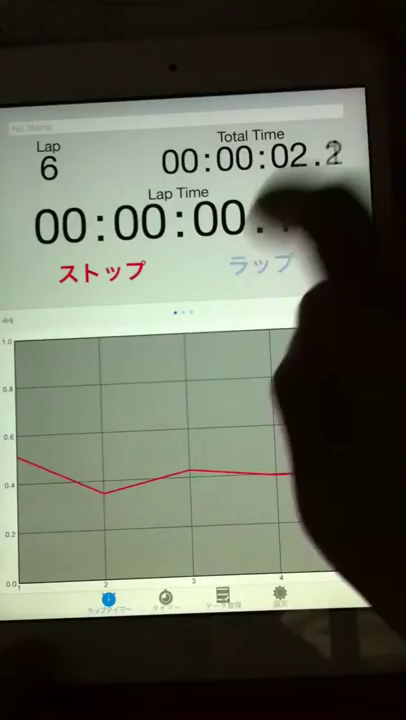
{"action": "left_click", "coordinate": [260, 267]}
{"action": "left_click", "coordinate": [260, 267]}
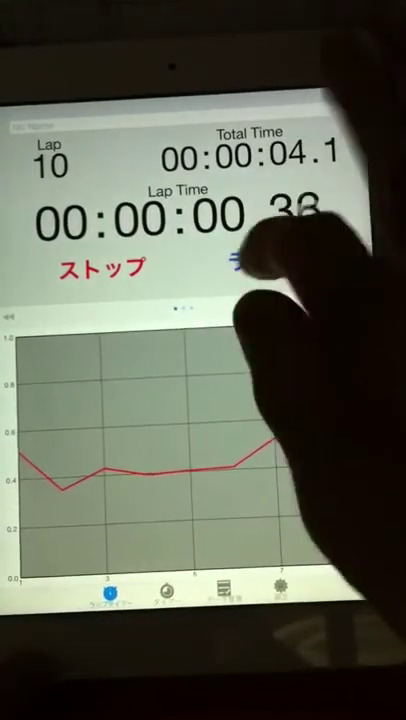
Tap ラップ rhythmically through the run and stop at 34 laps, 14.0 seconds total
{"action": "left_click", "coordinate": [260, 262]}
{"action": "left_click", "coordinate": [260, 262]}
{"action": "left_click", "coordinate": [260, 262]}
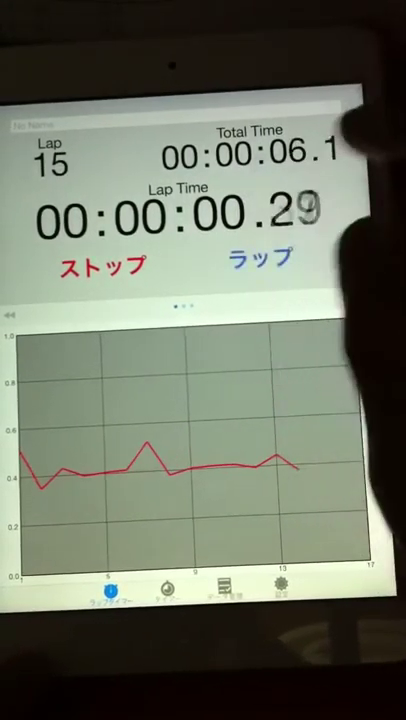
{"action": "left_click", "coordinate": [260, 262]}
{"action": "left_click", "coordinate": [260, 262]}
{"action": "left_click", "coordinate": [260, 262]}
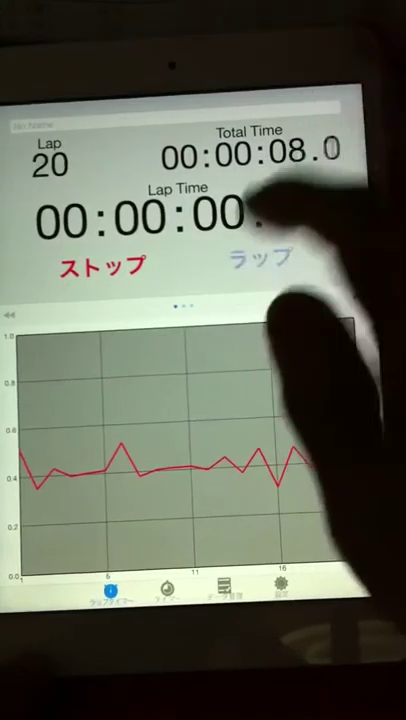
{"action": "left_click", "coordinate": [260, 262]}
{"action": "left_click", "coordinate": [260, 262]}
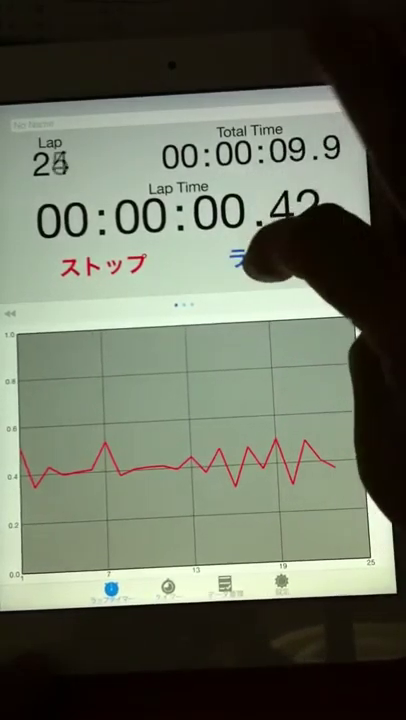
{"action": "left_click", "coordinate": [260, 262]}
{"action": "left_click", "coordinate": [260, 262]}
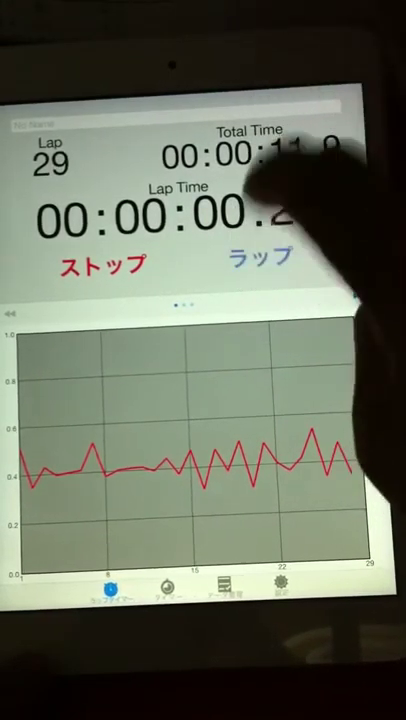
{"action": "left_click", "coordinate": [260, 262]}
{"action": "left_click", "coordinate": [260, 262]}
{"action": "left_click", "coordinate": [260, 262]}
{"action": "left_click", "coordinate": [103, 265]}
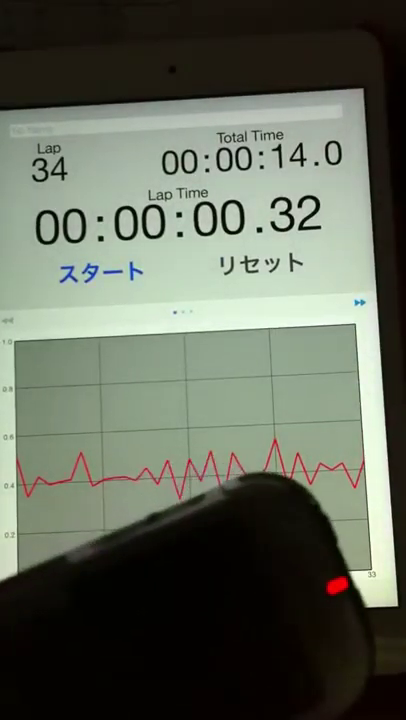